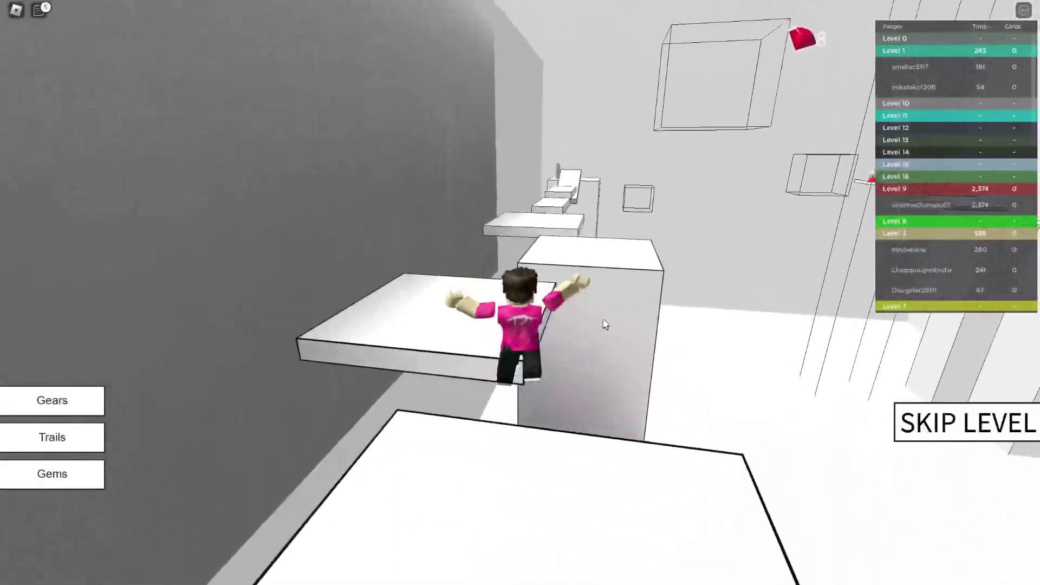
{"action": "key", "text": "w"}
{"action": "key", "text": "space"}
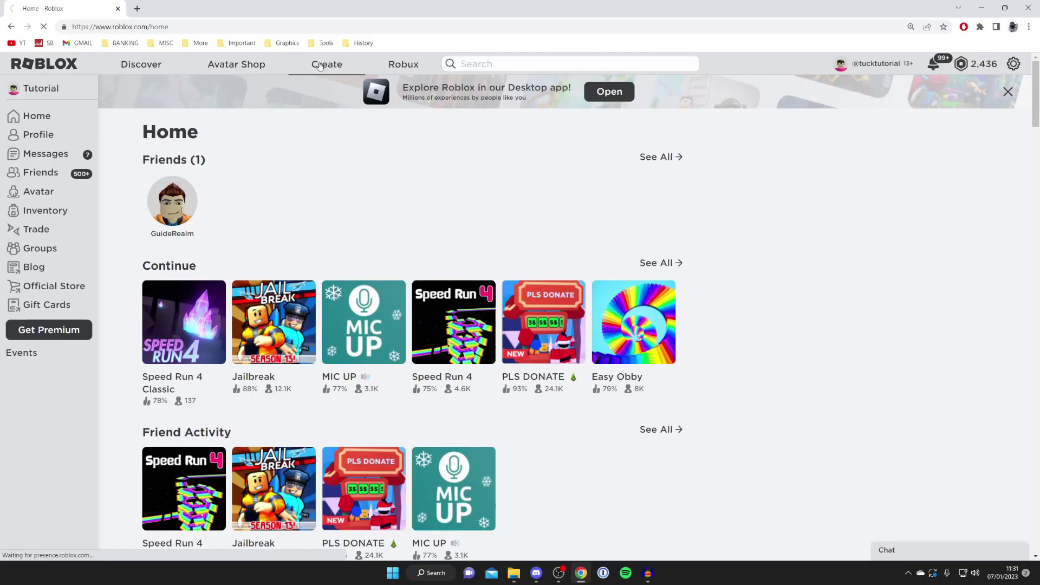
Step: Go to Create, then My Creations, to list your experiences, including TutorialObby and Obby
{"action": "left_click", "coordinate": [788, 39]}
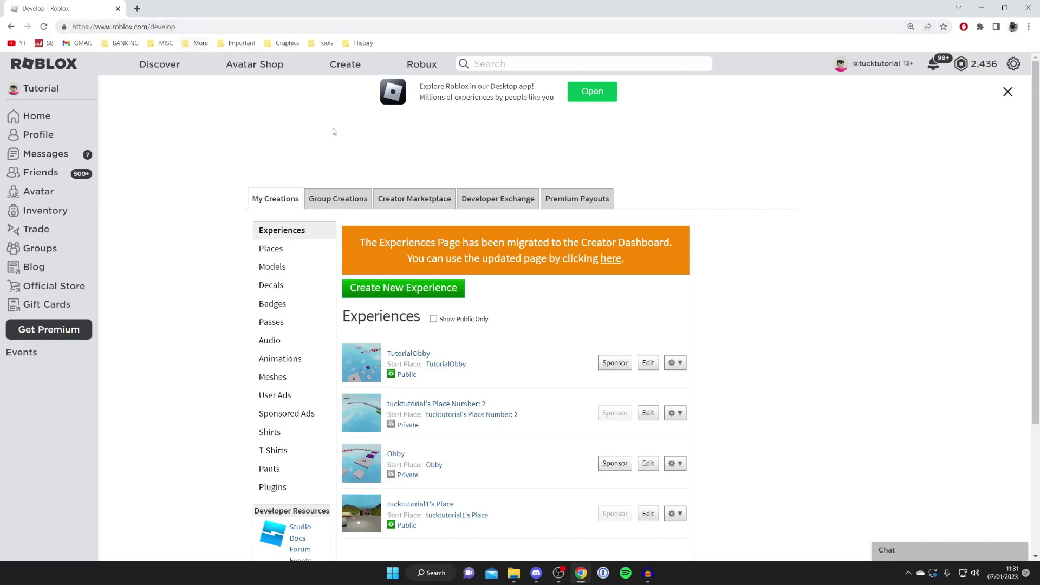
{"action": "left_click", "coordinate": [266, 201]}
{"action": "scroll", "coordinate": [264, 194], "scroll_direction": "down", "scroll_amount": 1}
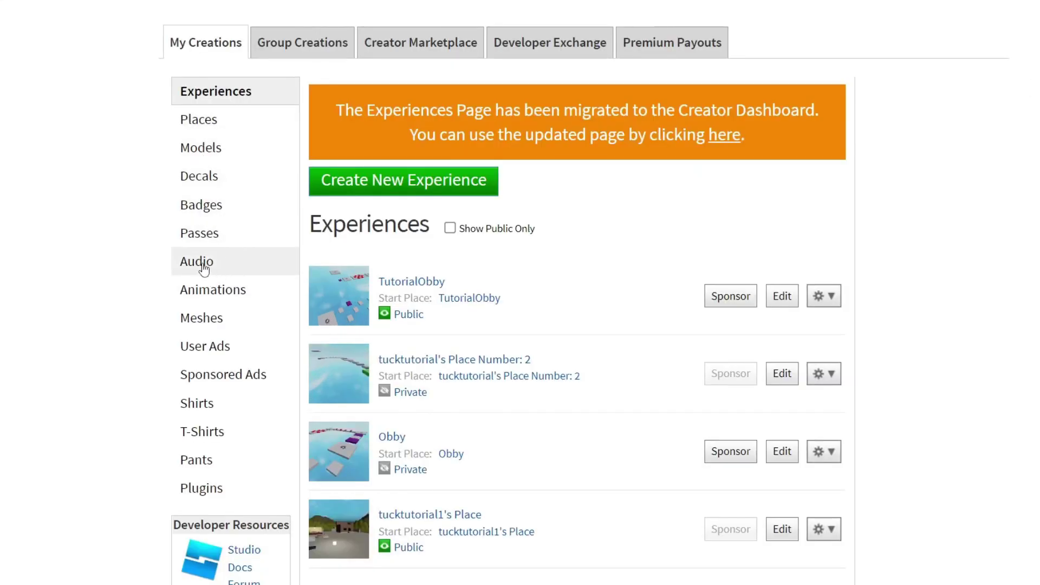
Step: Open the Audio section and its linked 'Audio Files' help article in a new tab
{"action": "left_click", "coordinate": [217, 261]}
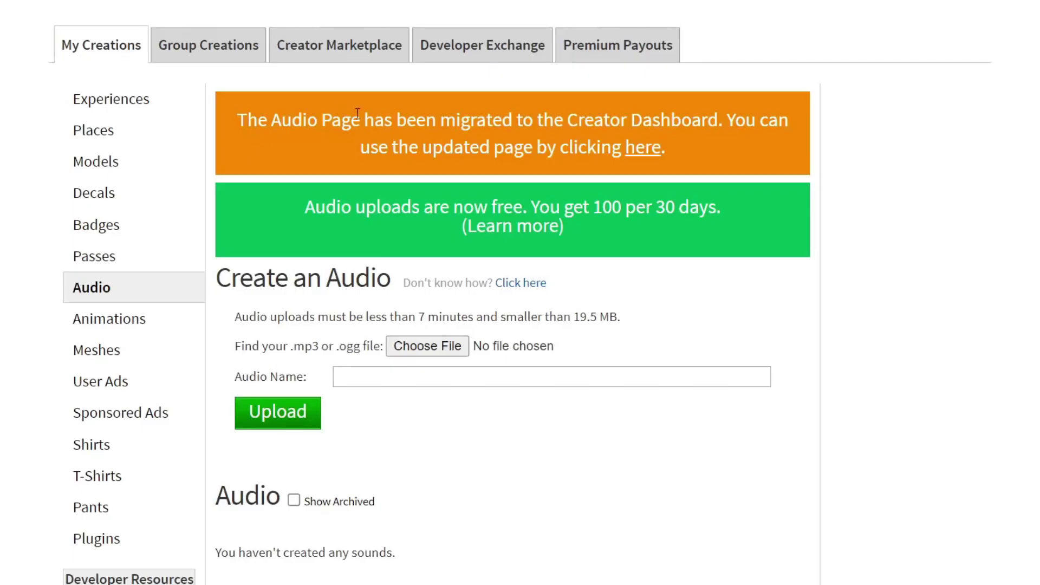
{"action": "left_click", "coordinate": [515, 284]}
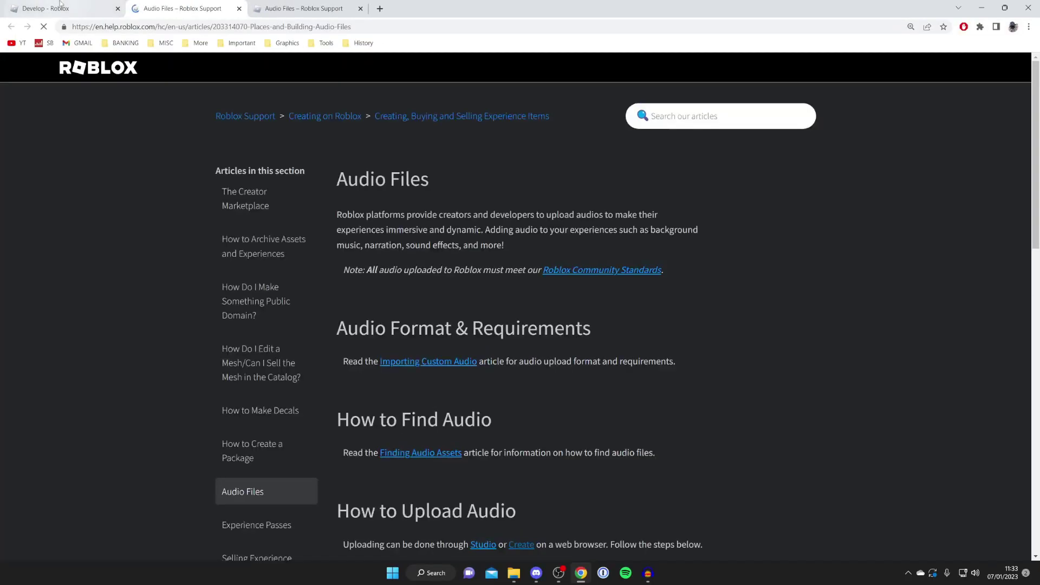
Step: Close the help article tab to return to the Create an Audio page
{"action": "key", "text": "ctrl+w"}
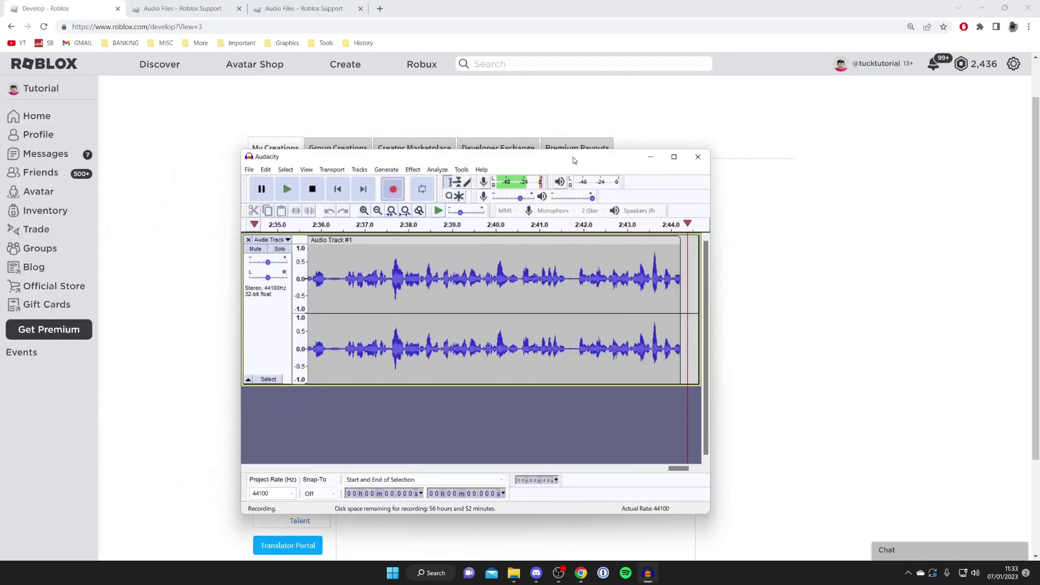
{"action": "left_click_drag", "start_coordinate": [574, 147], "coordinate": [136, 127]}
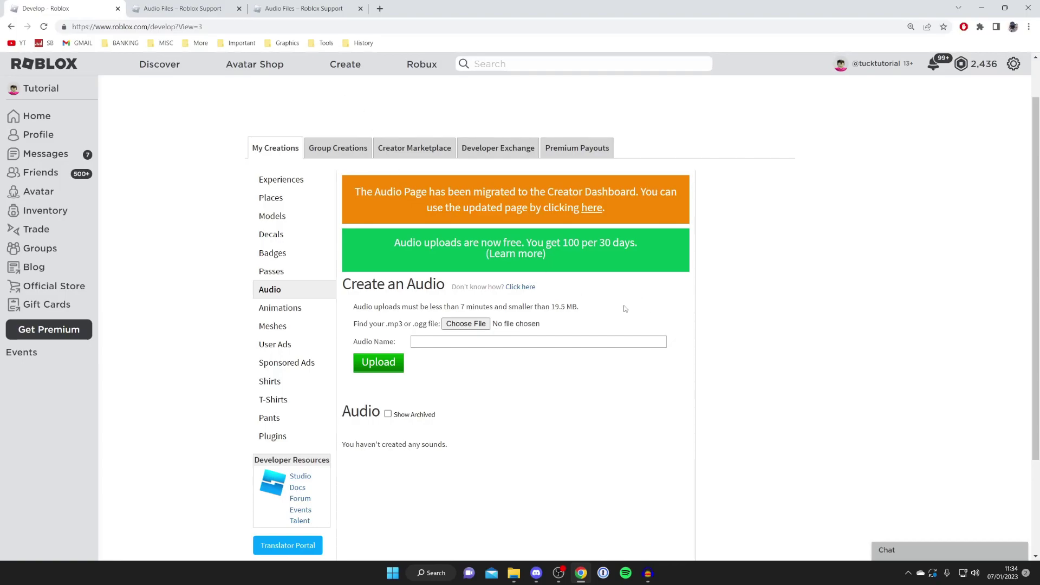
Step: Attach Pop-sound-effect.mp3, name it 'Pop Sound Effect', and upload it
{"action": "left_click", "coordinate": [478, 325]}
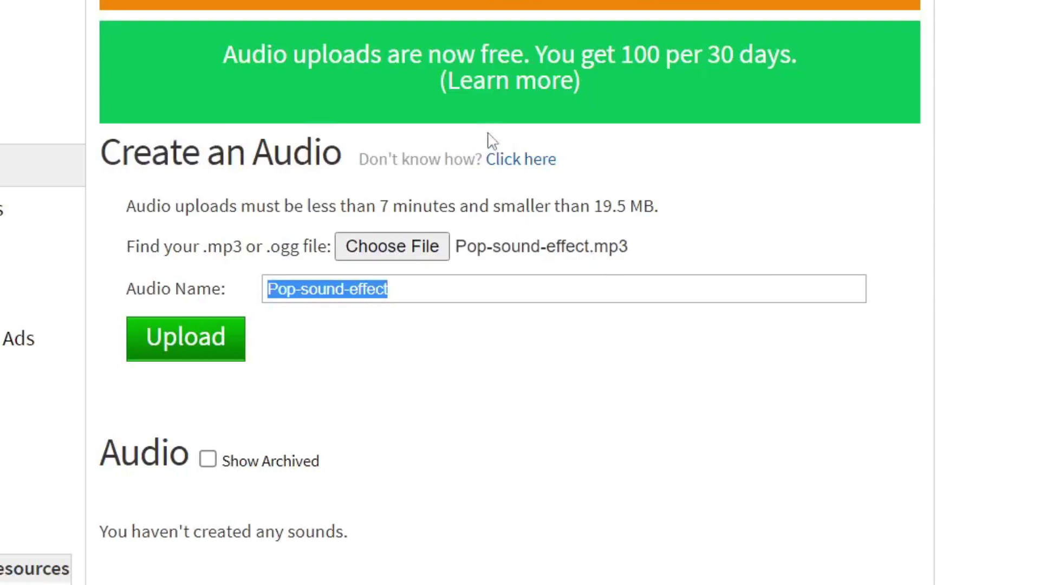
{"action": "left_click", "coordinate": [458, 289]}
{"action": "left_click", "coordinate": [269, 289]}
{"action": "key", "text": "ctrl+a"}
{"action": "type", "text": "Pop "}
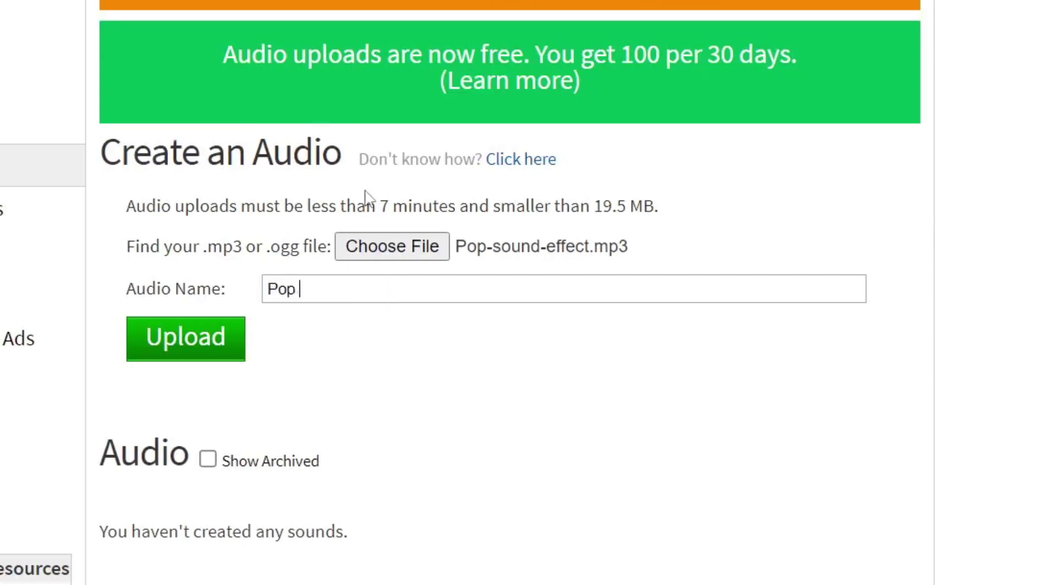
{"action": "type", "text": "Sound Effect"}
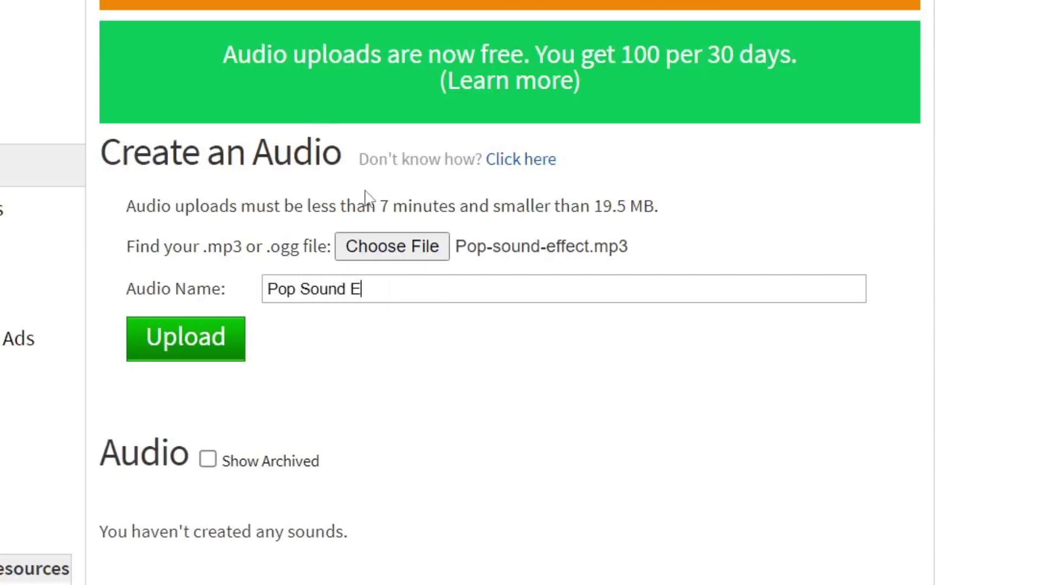
{"action": "left_click", "coordinate": [204, 339]}
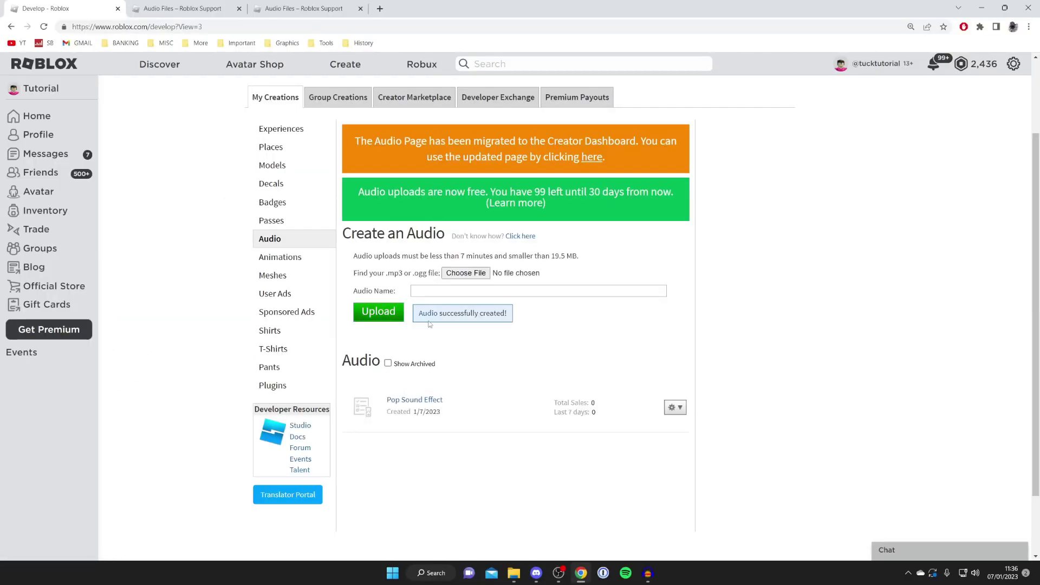
Step: Open the Configure Audio page for the new Pop Sound Effect upload
{"action": "scroll", "coordinate": [430, 314], "scroll_direction": "down", "scroll_amount": 1}
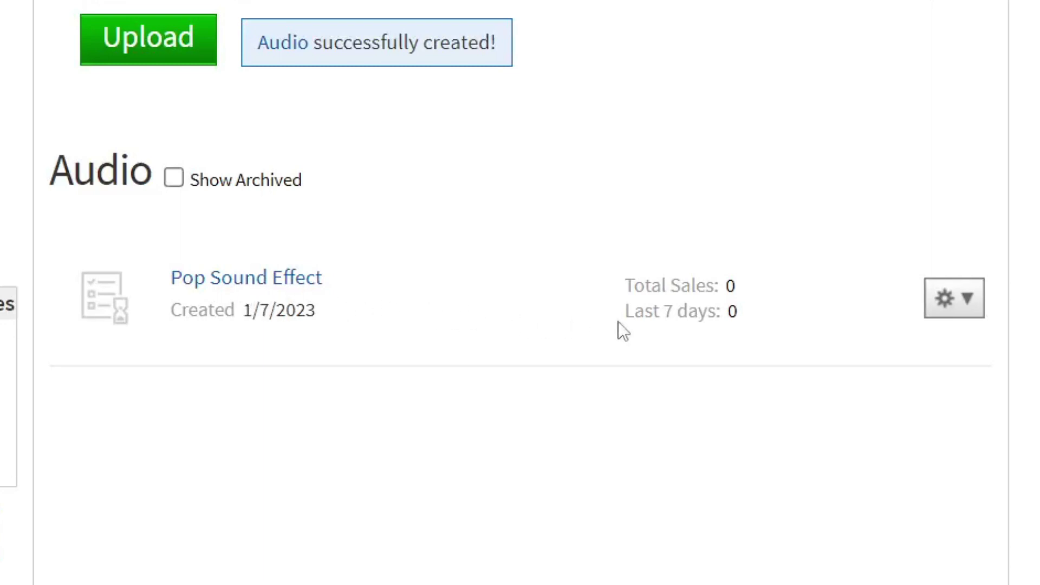
{"action": "left_click", "coordinate": [947, 300]}
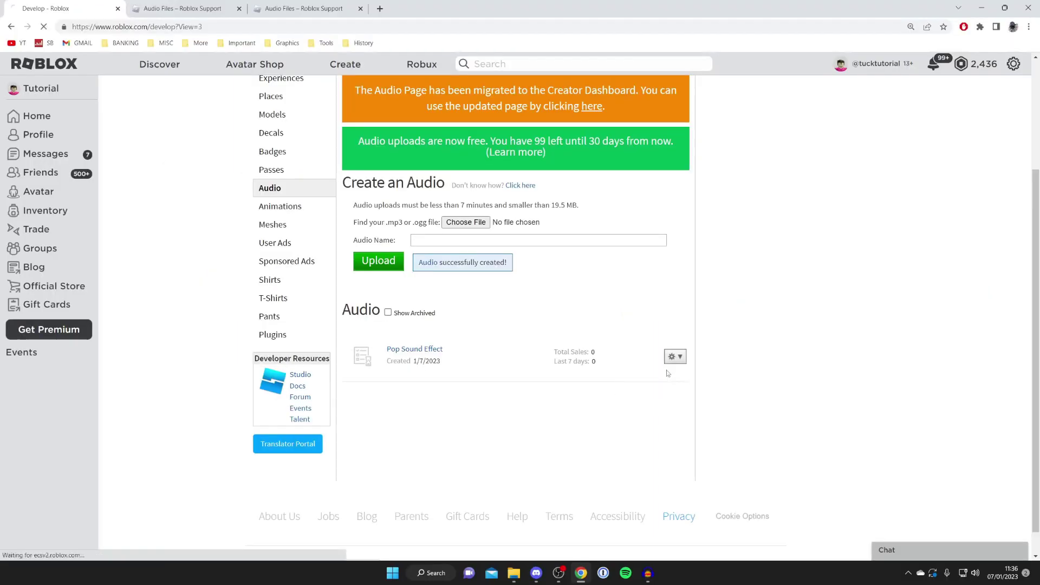
{"action": "left_click", "coordinate": [932, 346]}
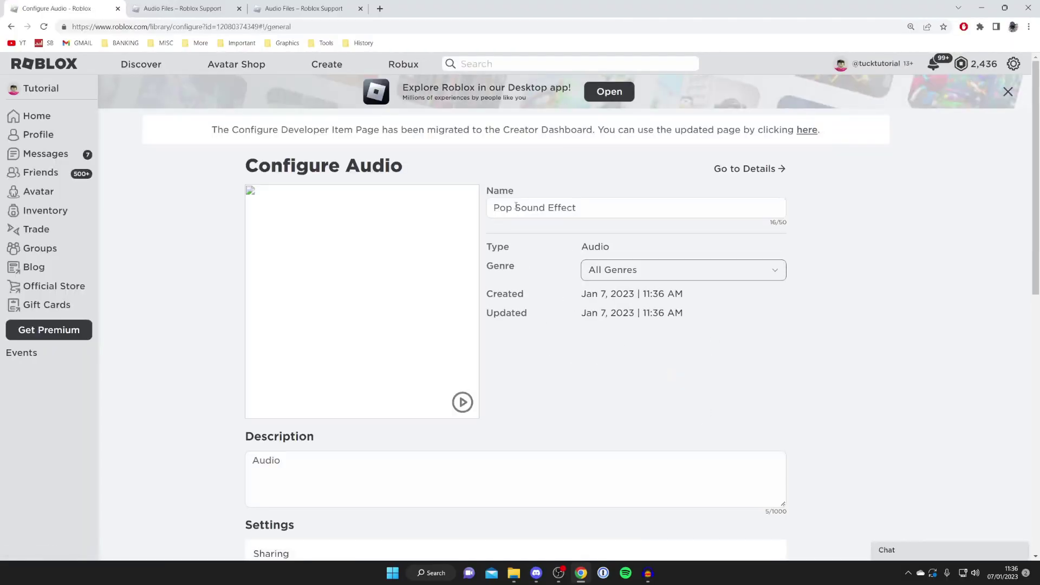
Step: Save Pop Sound Effect's configuration with sharing left private, then return to the audio list
{"action": "scroll", "coordinate": [512, 259], "scroll_direction": "down", "scroll_amount": 3}
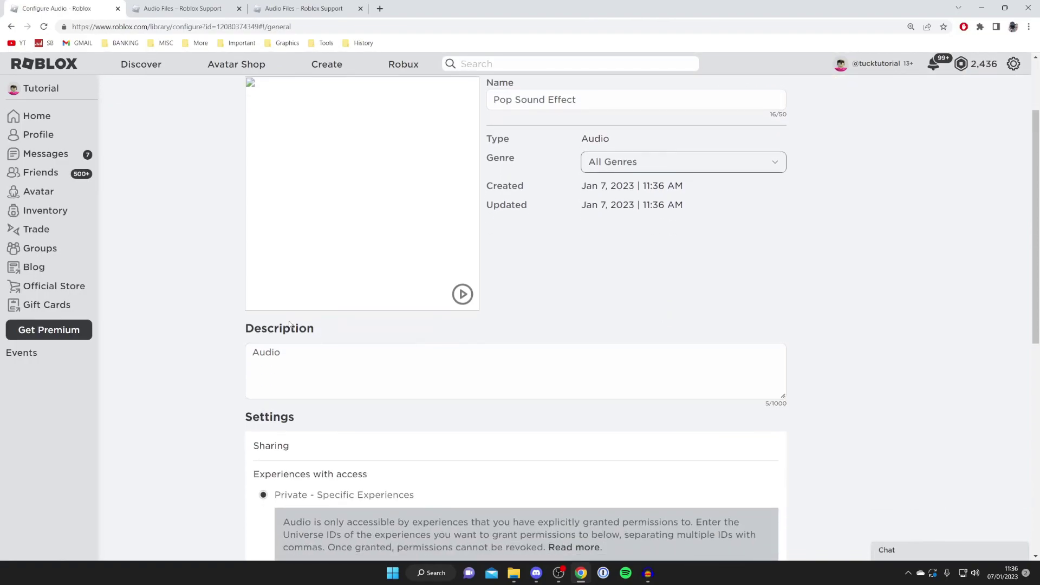
{"action": "scroll", "coordinate": [284, 300], "scroll_direction": "down", "scroll_amount": 2}
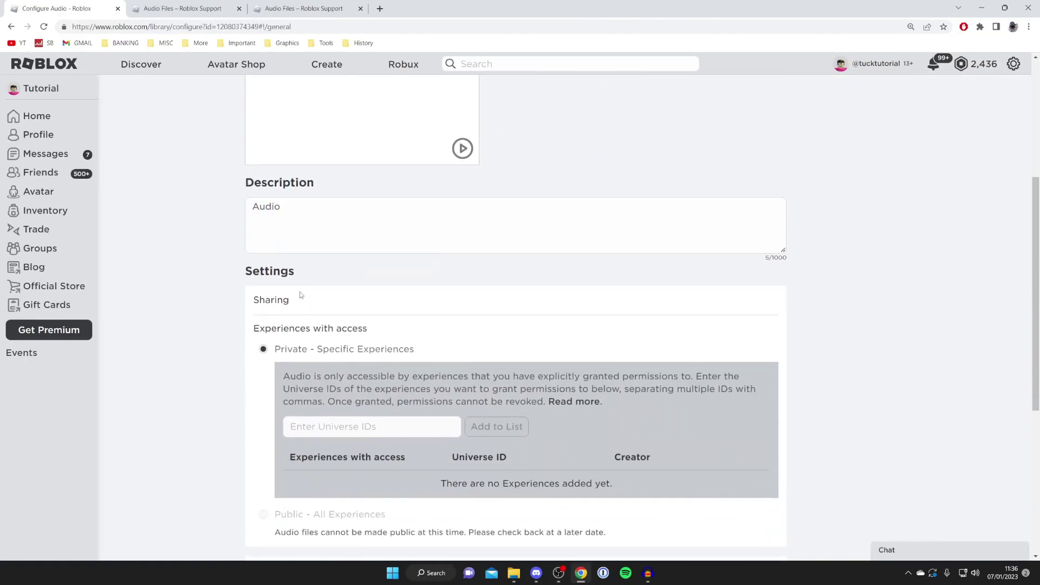
{"action": "scroll", "coordinate": [301, 293], "scroll_direction": "down", "scroll_amount": 2}
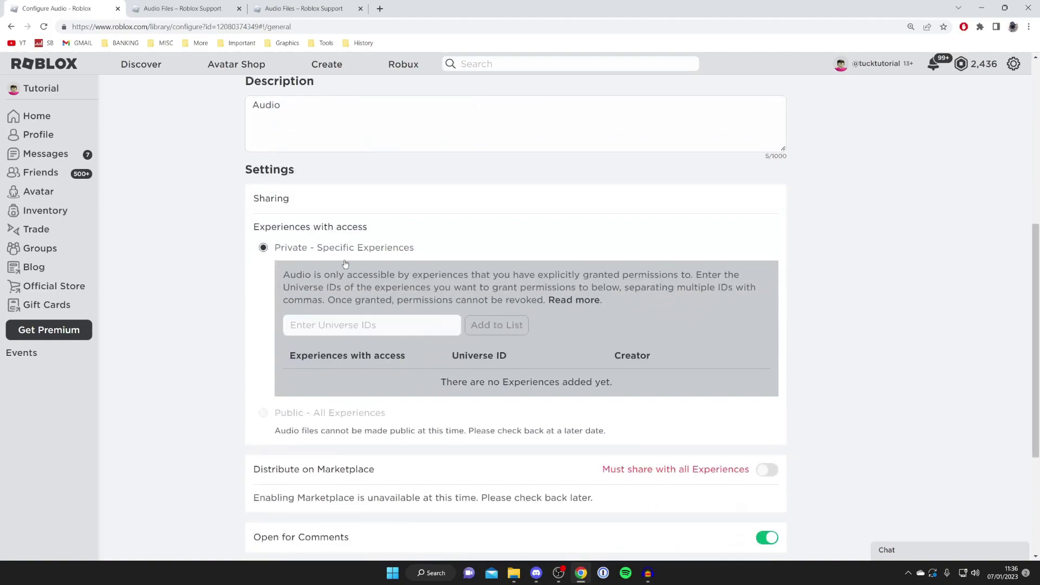
{"action": "scroll", "coordinate": [345, 263], "scroll_direction": "down", "scroll_amount": 1}
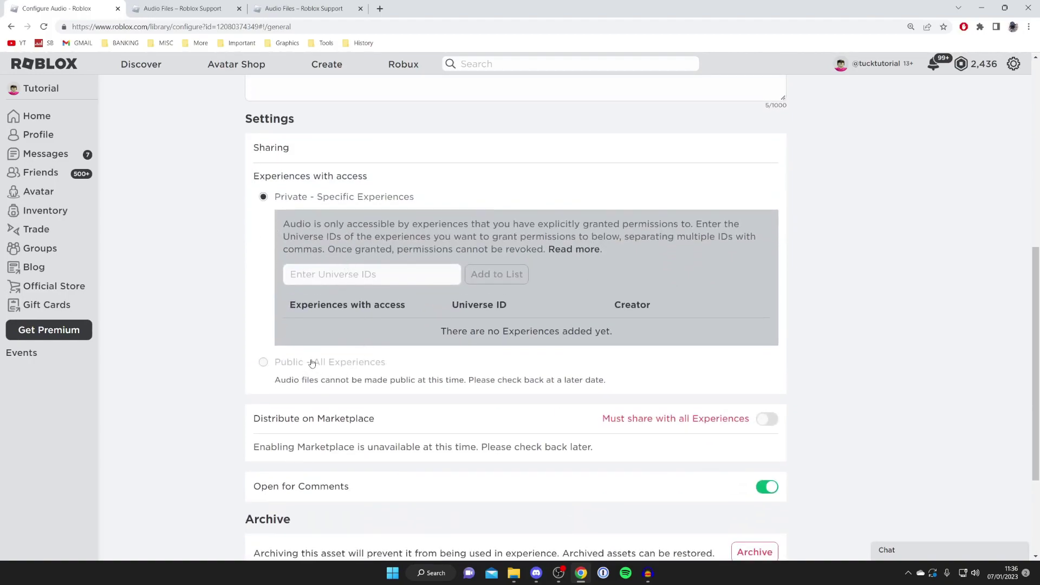
{"action": "scroll", "coordinate": [333, 372], "scroll_direction": "down", "scroll_amount": 3}
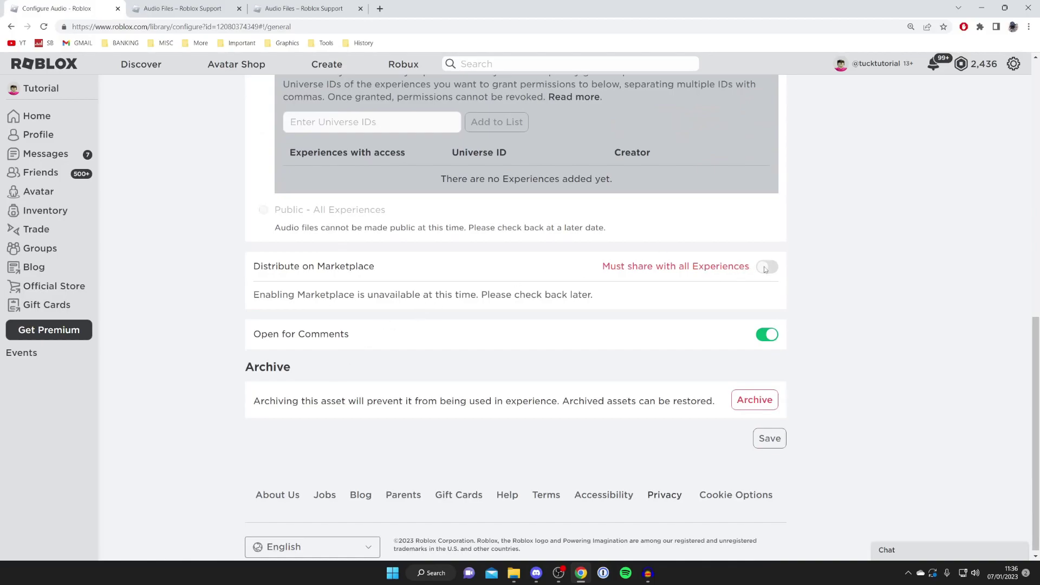
{"action": "scroll", "coordinate": [619, 269], "scroll_direction": "up", "scroll_amount": 10}
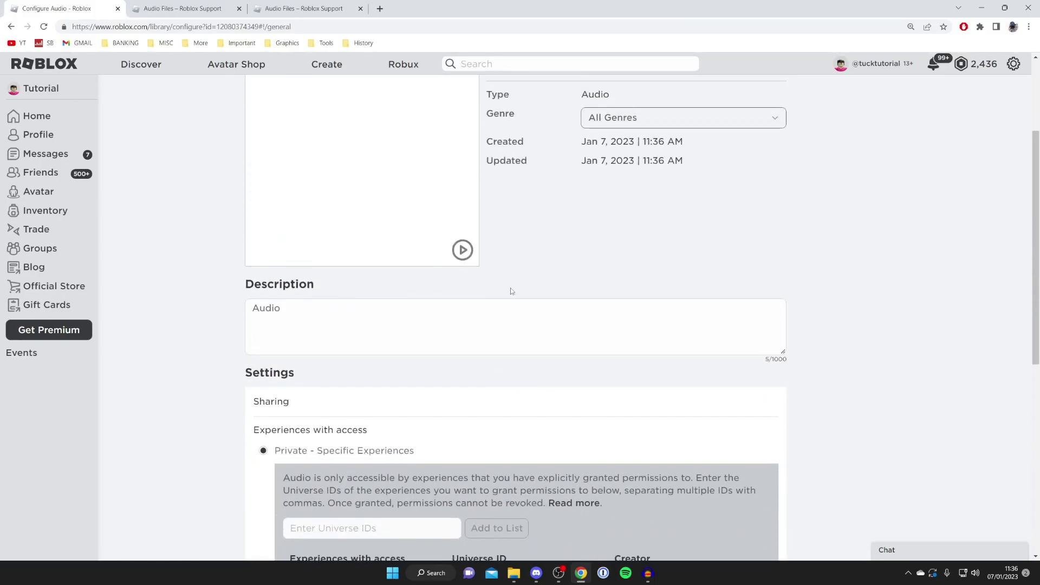
{"action": "scroll", "coordinate": [722, 350], "scroll_direction": "down", "scroll_amount": 10}
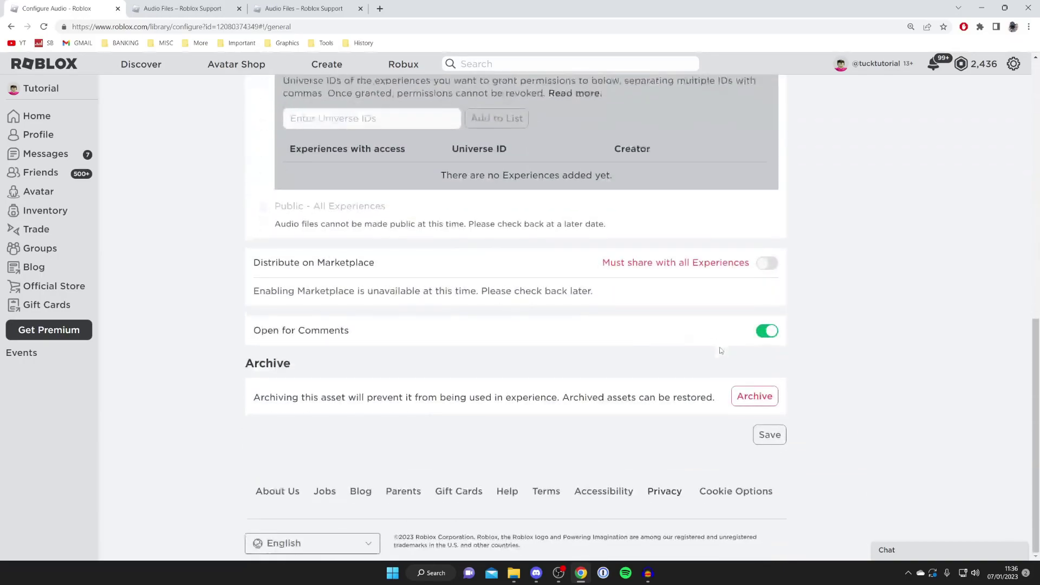
{"action": "left_click", "coordinate": [770, 435]}
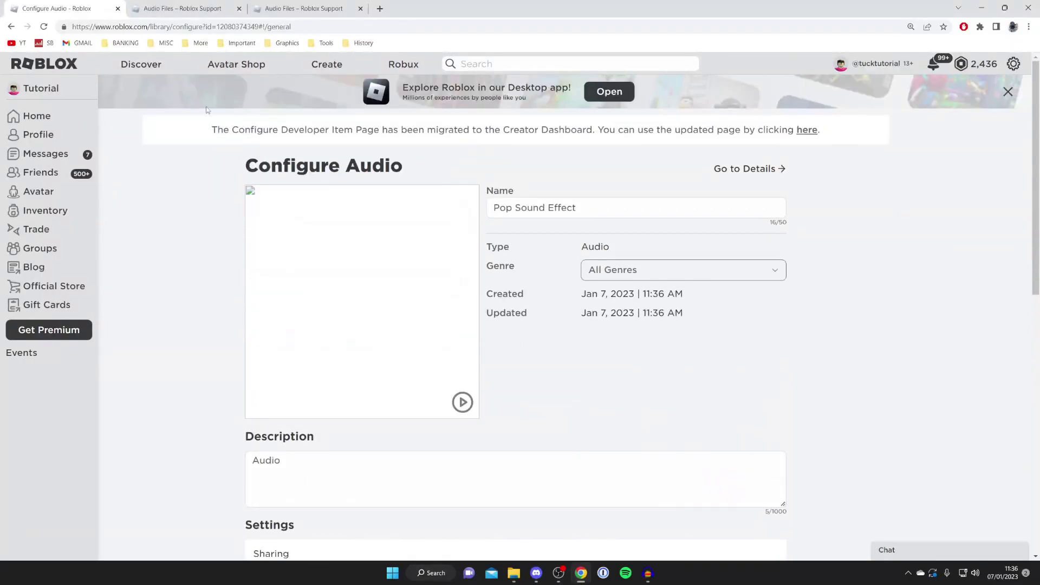
{"action": "left_click", "coordinate": [11, 27]}
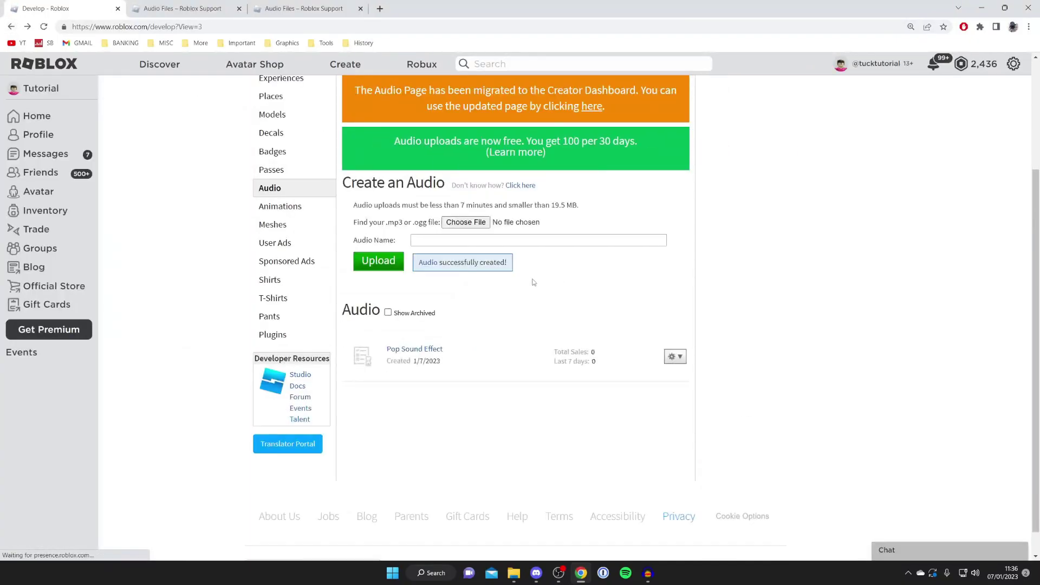
{"action": "left_click", "coordinate": [408, 351]}
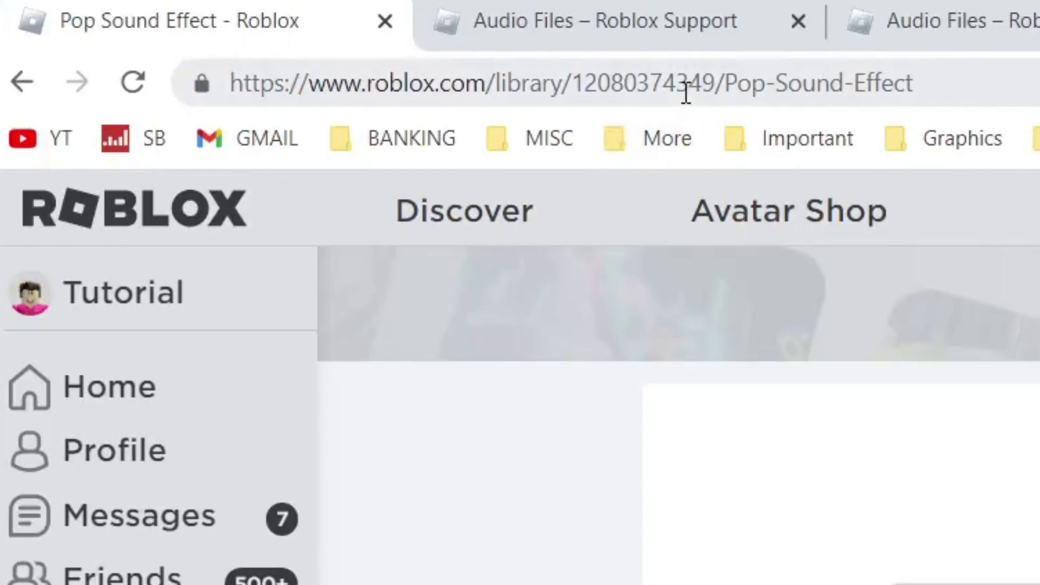
{"action": "left_click", "coordinate": [673, 81]}
{"action": "double_click", "coordinate": [671, 80]}
{"action": "left_click", "coordinate": [623, 82]}
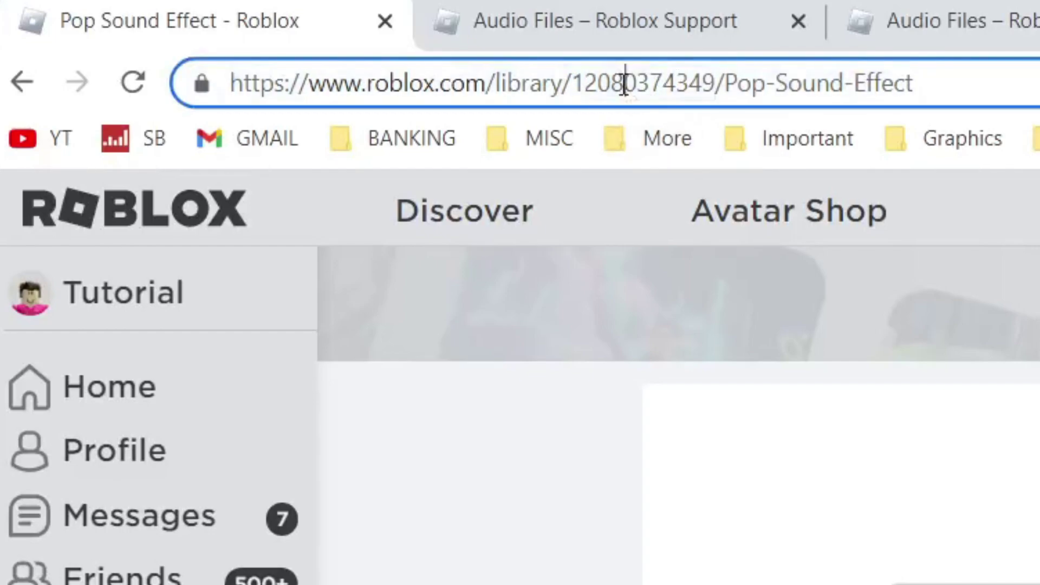
{"action": "left_click_drag", "start_coordinate": [573, 82], "coordinate": [719, 72]}
{"action": "right_click", "coordinate": [663, 79]}
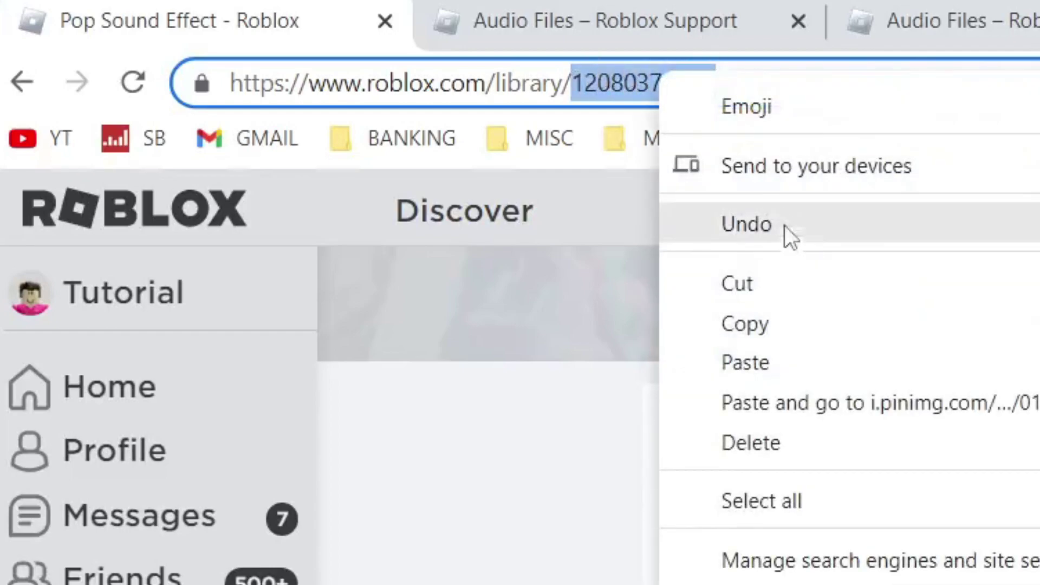
{"action": "left_click", "coordinate": [807, 325]}
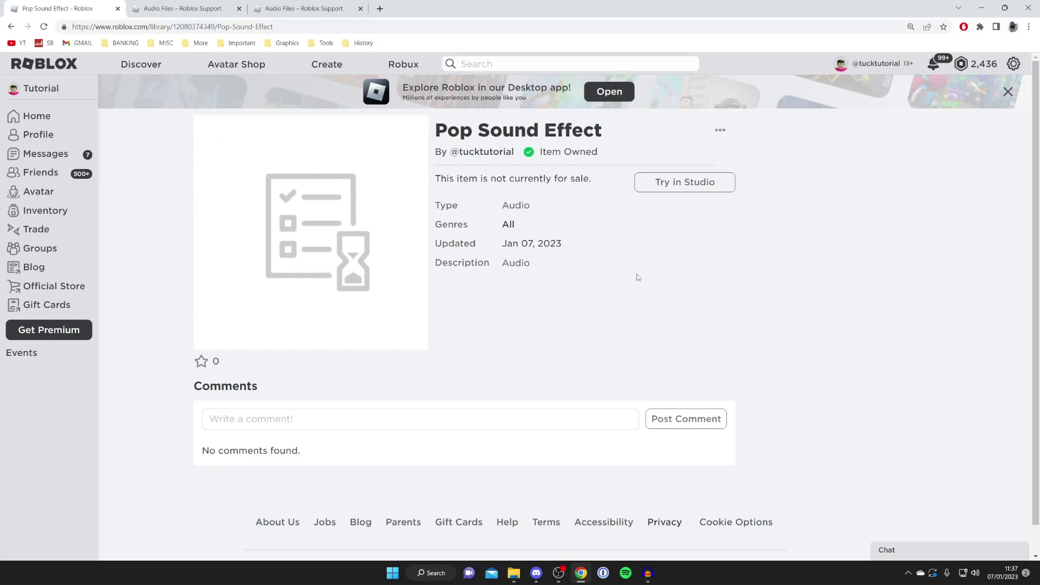